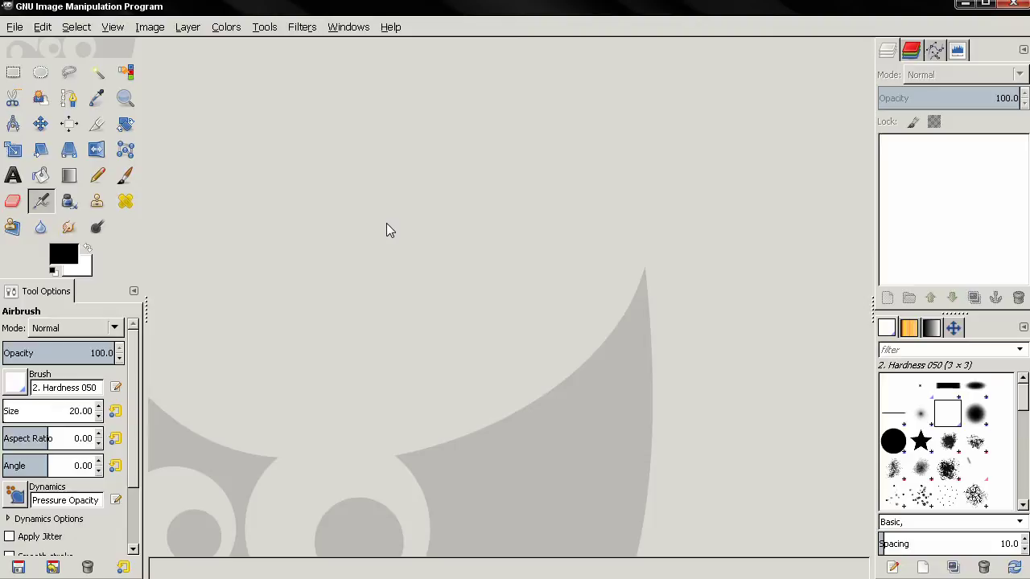
Step: Open GIMP's File menu to begin a new image
{"action": "left_click", "coordinate": [15, 27]}
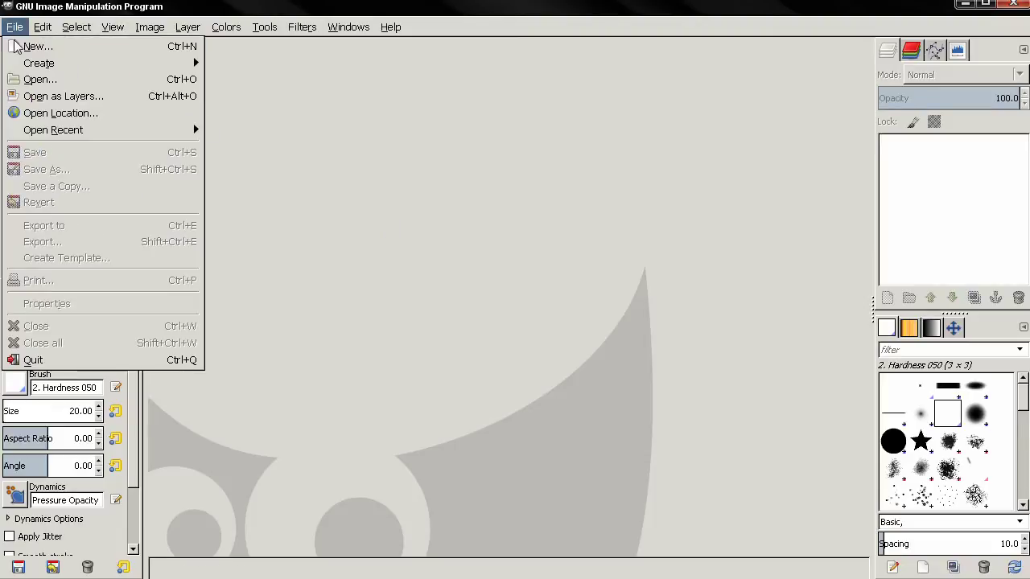
Step: Create a new A4 (300ppi) image, 2480 × 3508 px, with its size shown in inches
{"action": "left_click", "coordinate": [32, 44]}
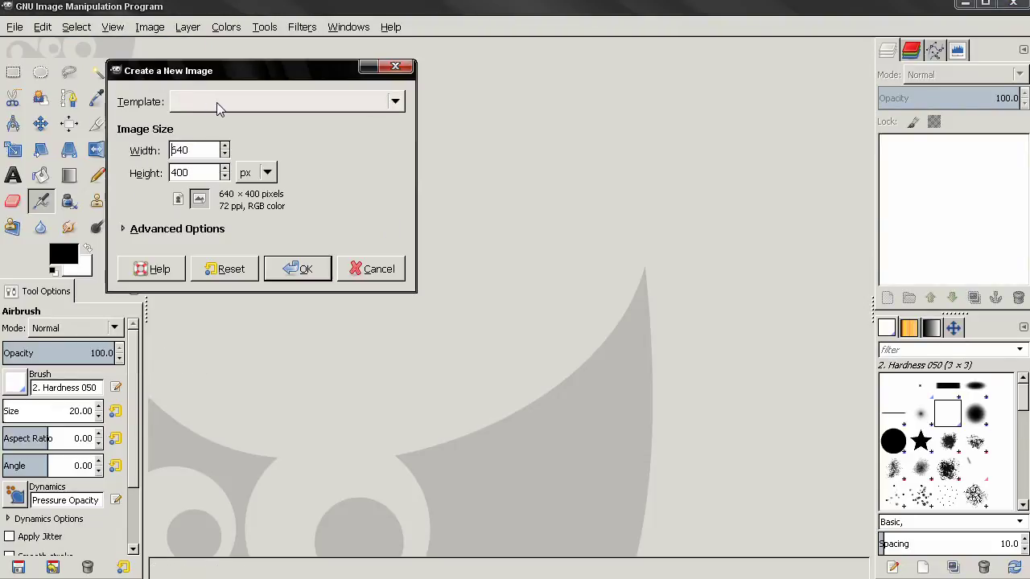
{"action": "left_click", "coordinate": [127, 232]}
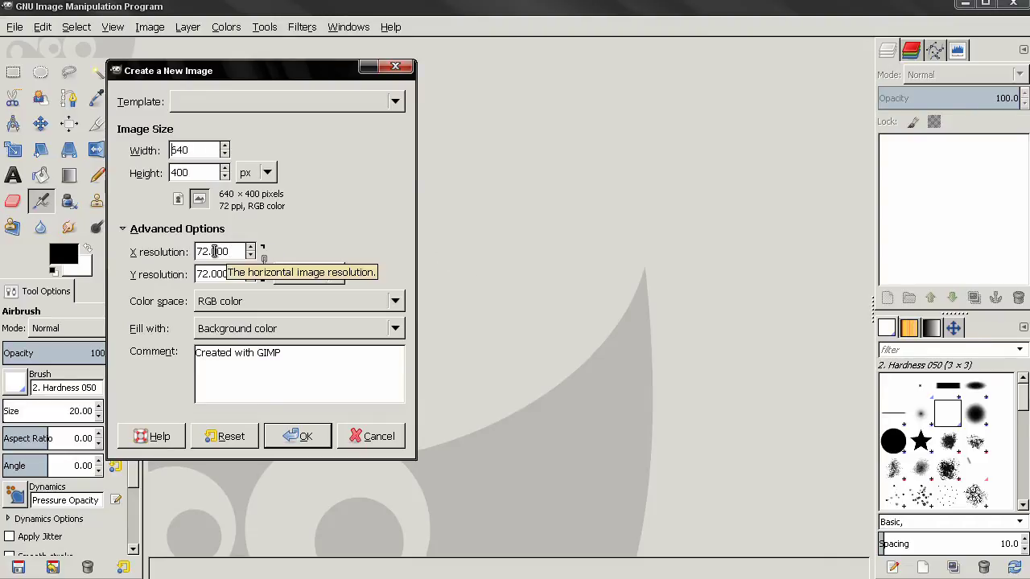
{"action": "left_click", "coordinate": [368, 104]}
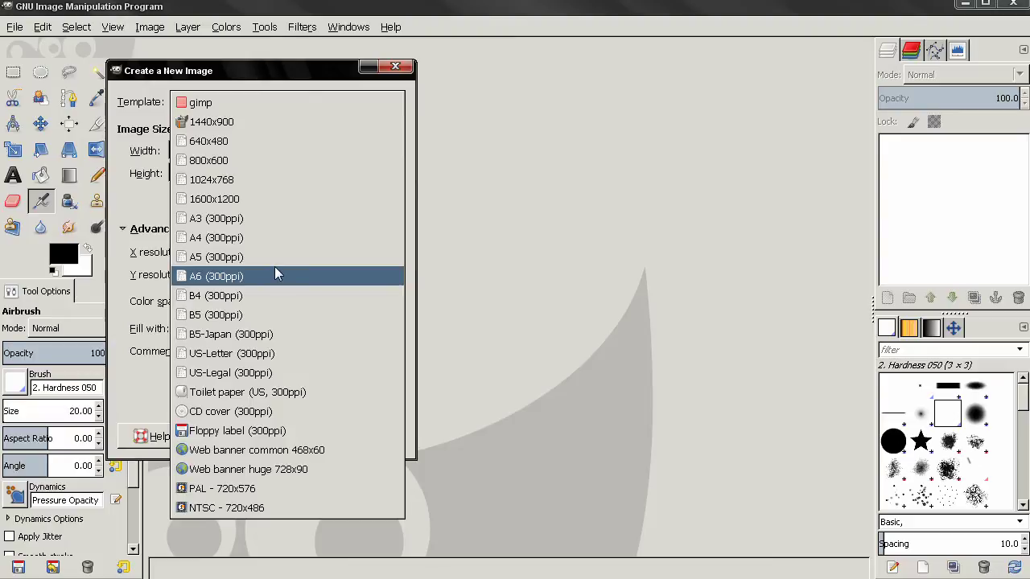
{"action": "left_click", "coordinate": [231, 239]}
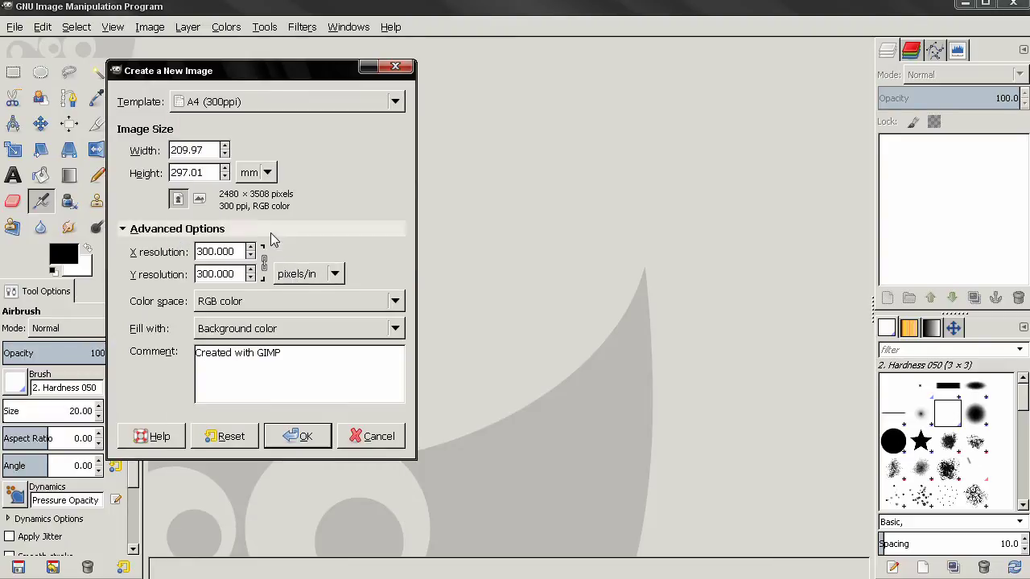
{"action": "left_click", "coordinate": [272, 174]}
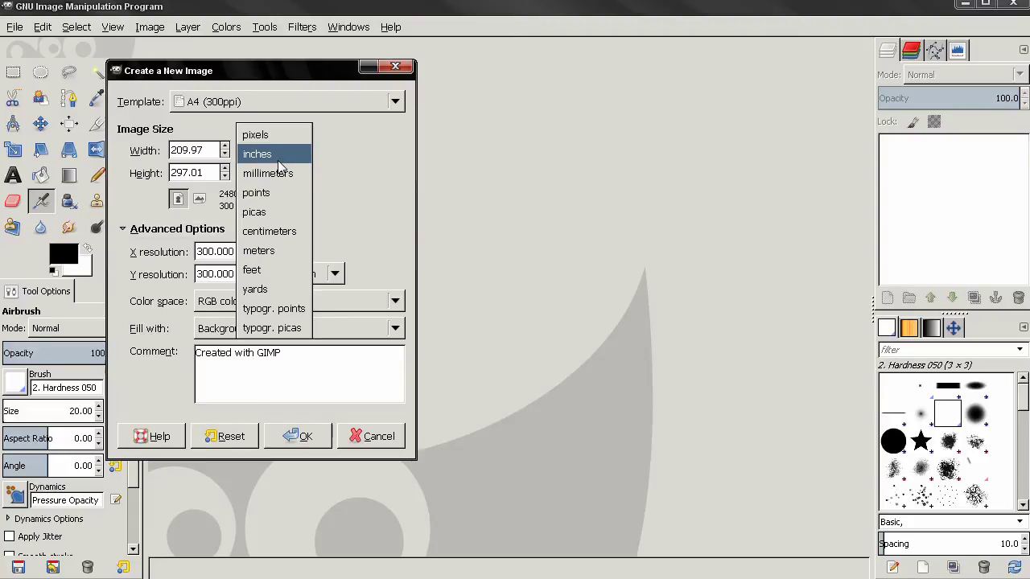
{"action": "left_click", "coordinate": [277, 157]}
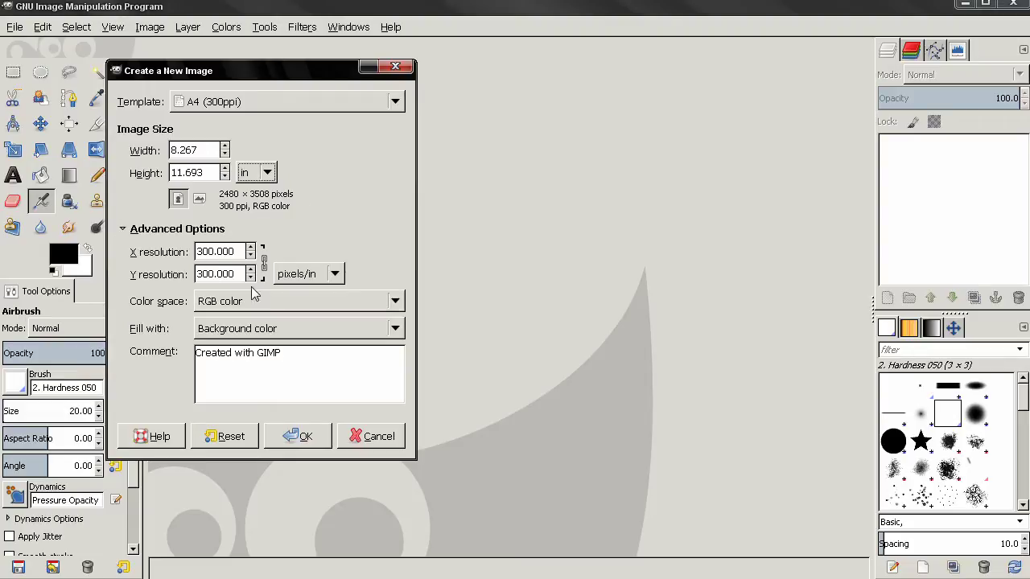
{"action": "left_click", "coordinate": [307, 439]}
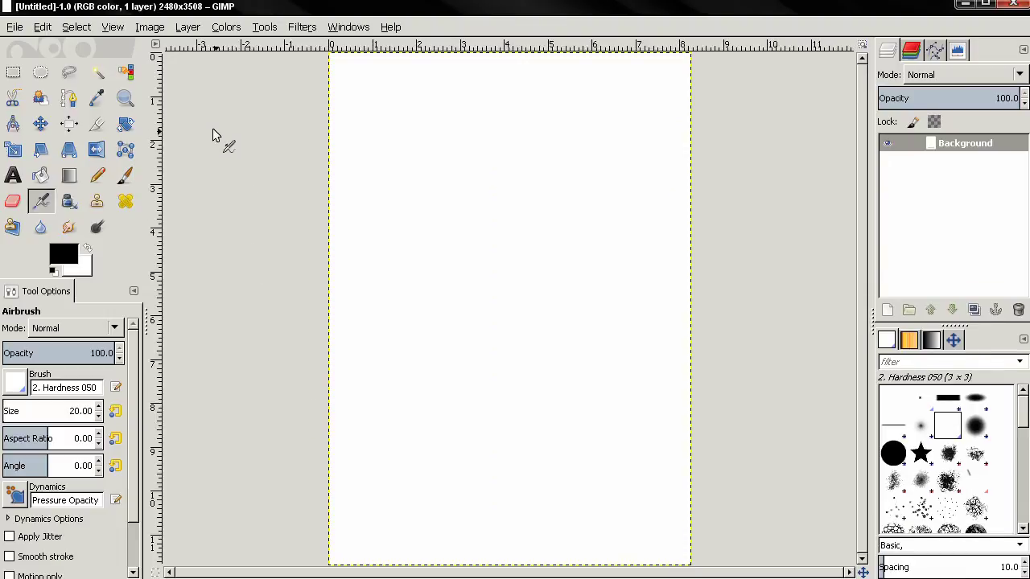
Step: Create a second A4 image at 72 ppi resolution (595 × 842 px), sized in inches
{"action": "left_click", "coordinate": [15, 27]}
{"action": "left_click", "coordinate": [28, 45]}
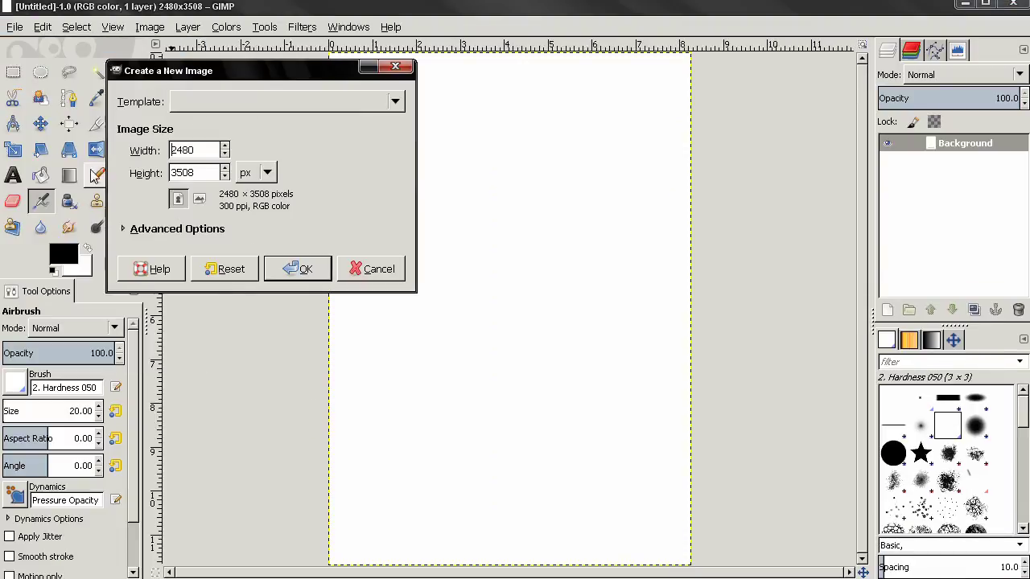
{"action": "left_click", "coordinate": [131, 231]}
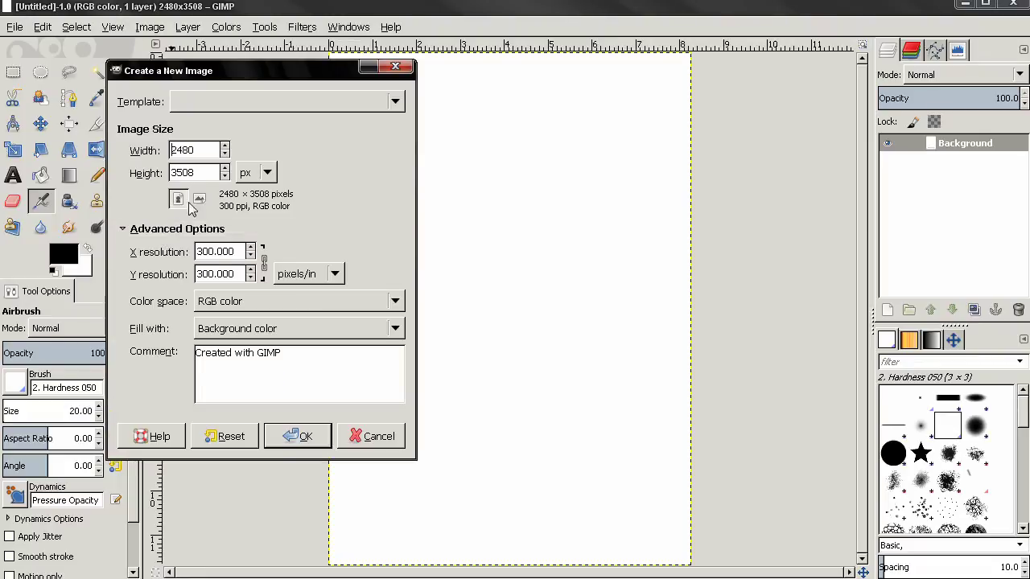
{"action": "left_click", "coordinate": [300, 103]}
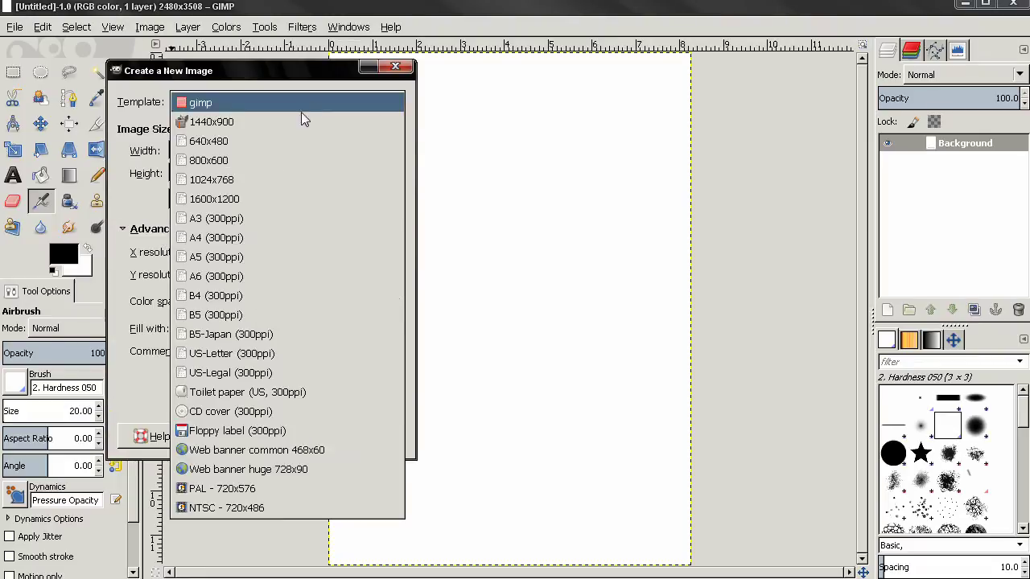
{"action": "left_click", "coordinate": [216, 238]}
{"action": "left_click", "coordinate": [251, 173]}
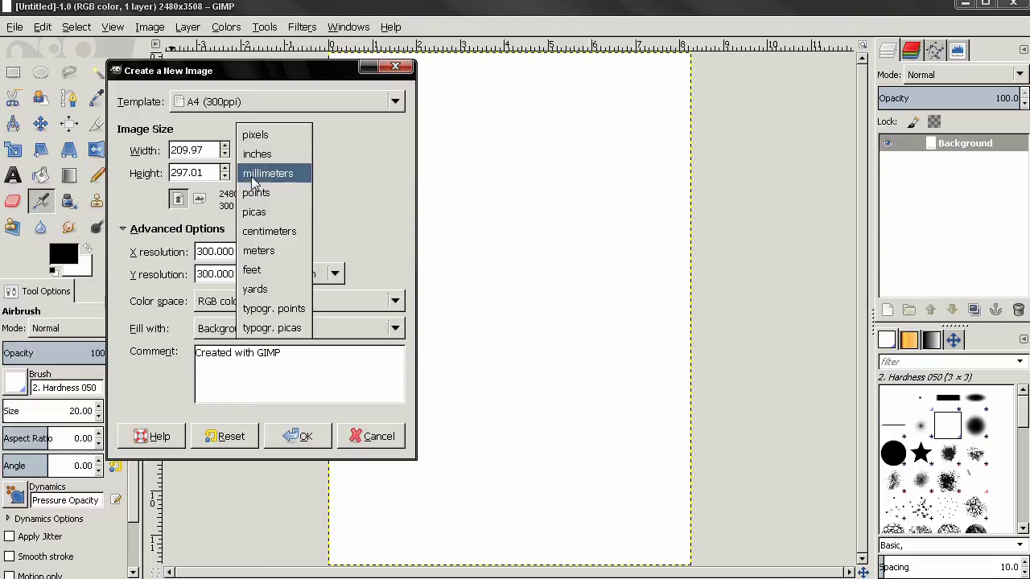
{"action": "left_click", "coordinate": [257, 153]}
{"action": "left_click_drag", "start_coordinate": [240, 252], "coordinate": [171, 251]}
{"action": "type", "text": "7"}
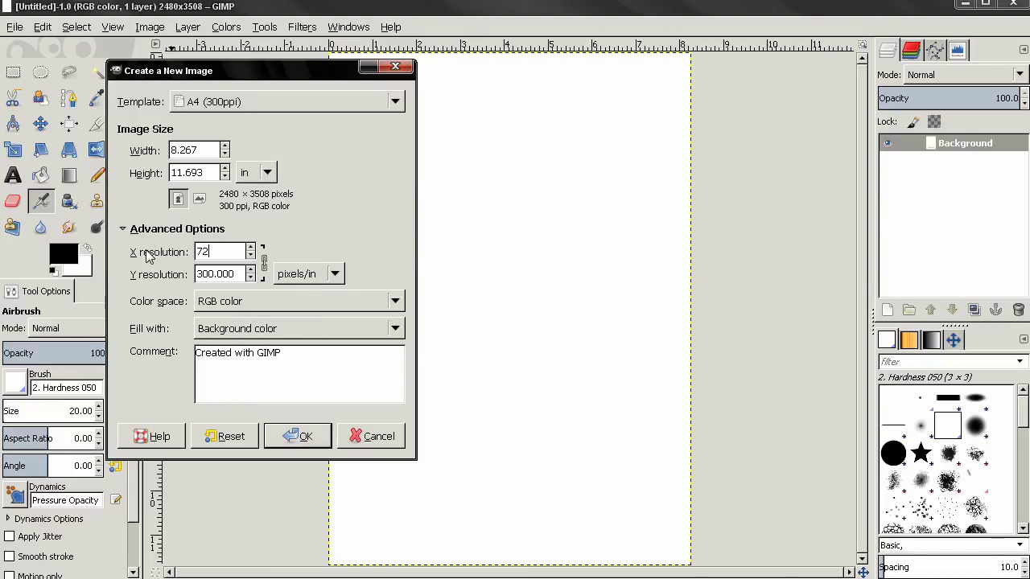
{"action": "type", "text": "2"}
{"action": "key", "text": "Tab"}
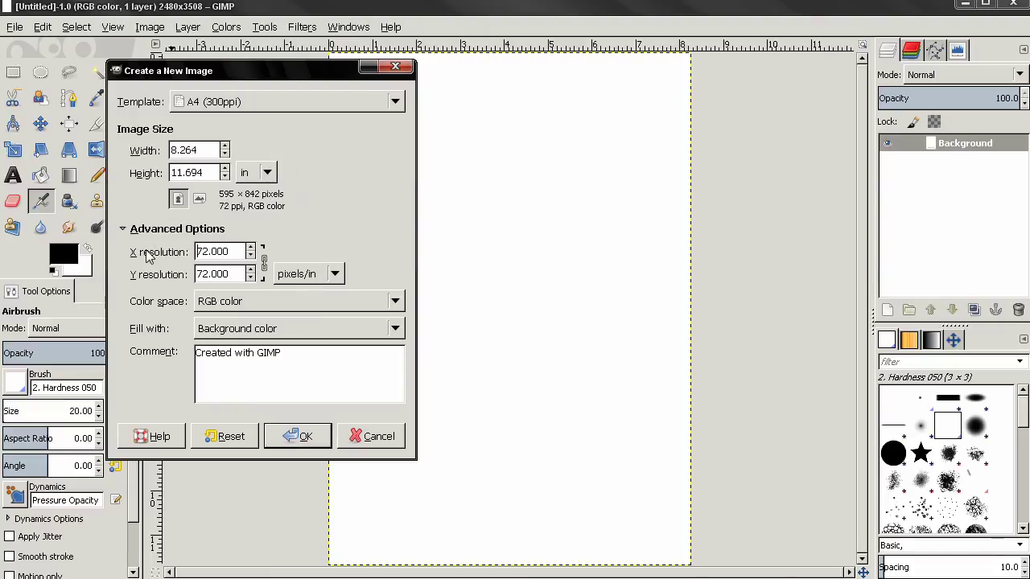
{"action": "left_click", "coordinate": [303, 431]}
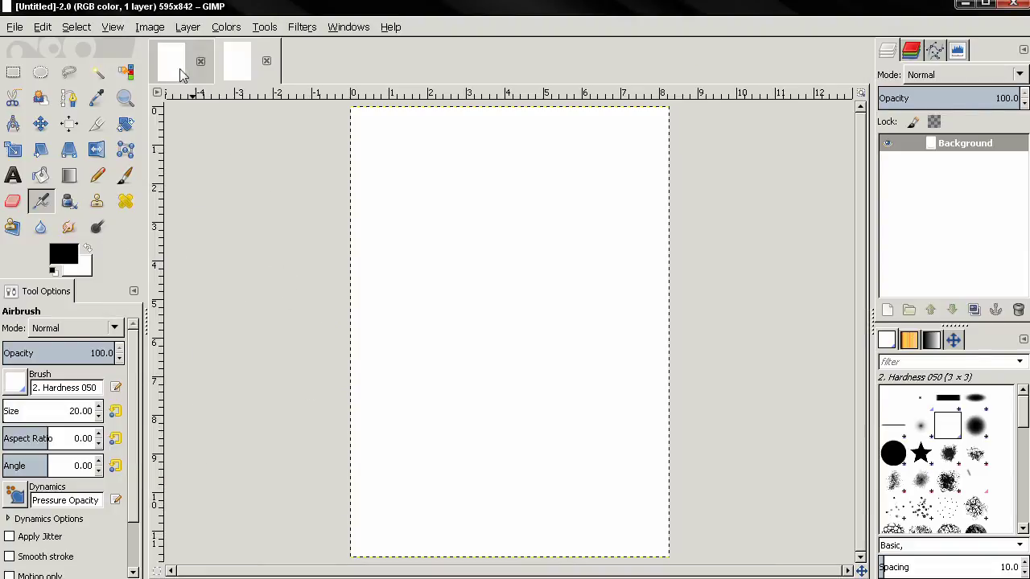
Step: On the 300 ppi image, add a Sans 18 px text layer reading 'simple text'
{"action": "left_click", "coordinate": [175, 64]}
{"action": "left_click", "coordinate": [13, 176]}
{"action": "left_click", "coordinate": [474, 286]}
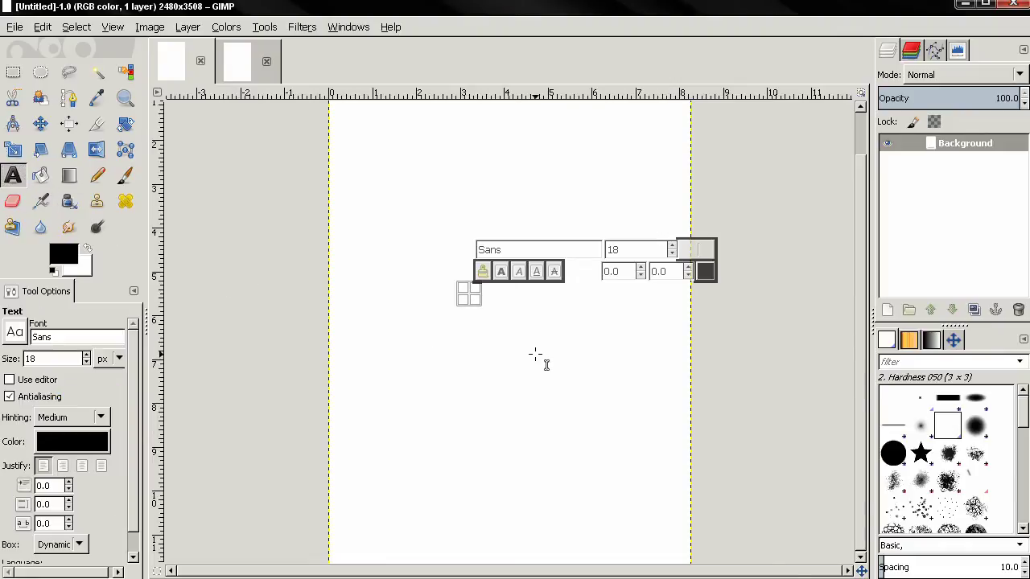
{"action": "type", "text": "simple"}
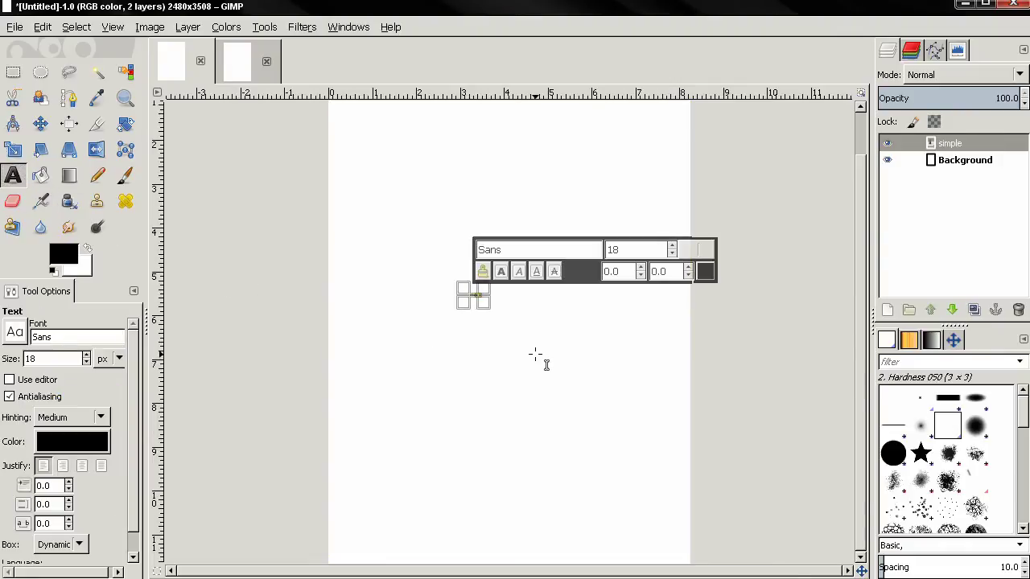
{"action": "type", "text": " tec"}
{"action": "type", "text": "xt"}
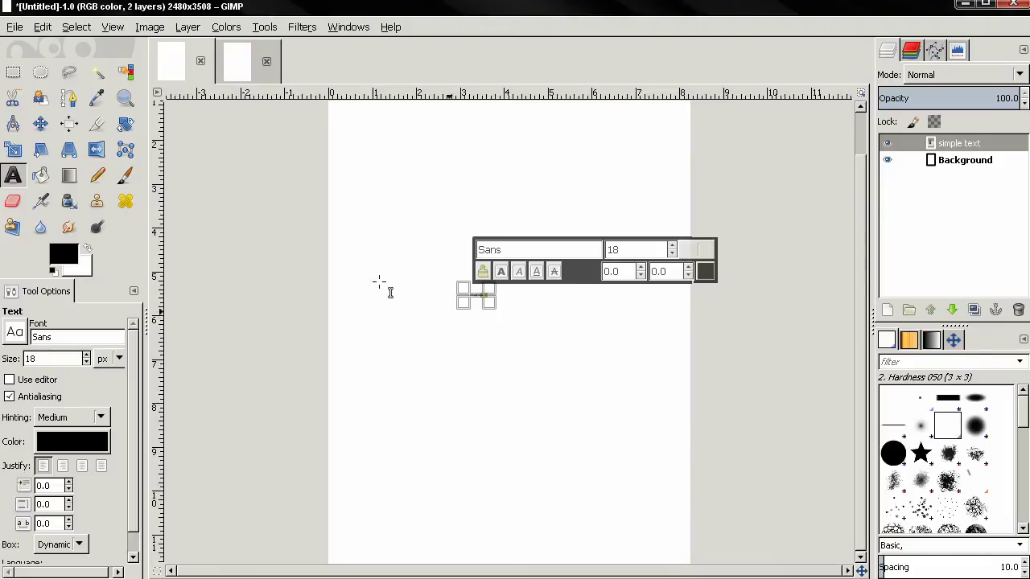
{"action": "type", "text": "m"}
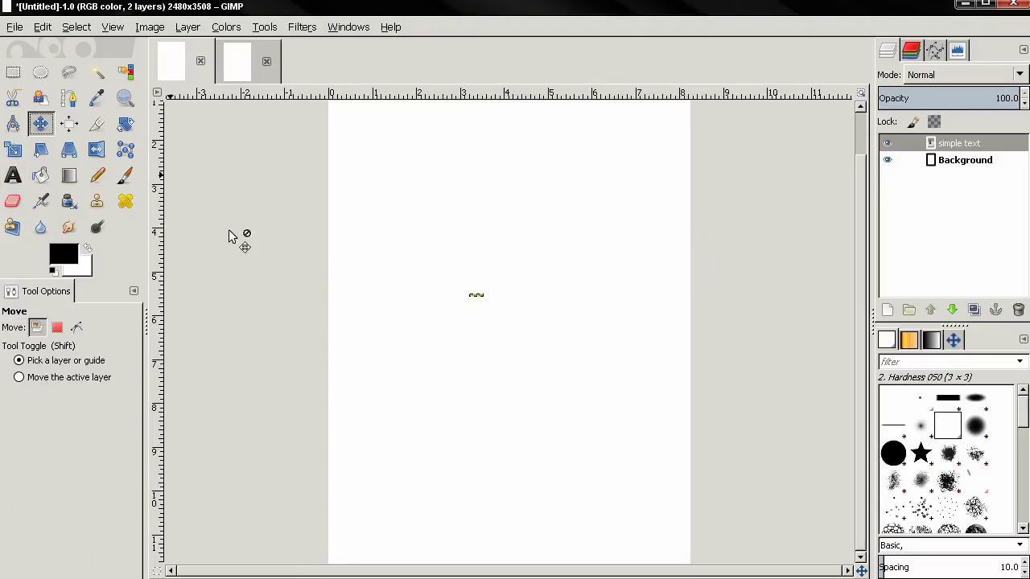
{"action": "scroll", "coordinate": [475, 298], "scroll_direction": "up", "scroll_amount": 4, "text": "ctrl"}
{"action": "scroll", "coordinate": [448, 295], "scroll_direction": "up", "scroll_amount": 1, "text": "ctrl"}
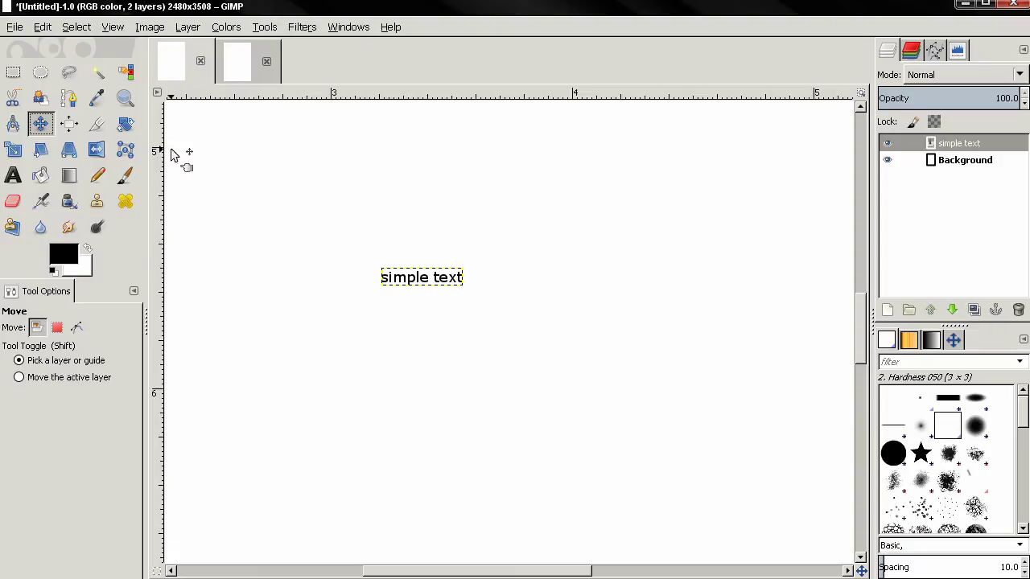
{"action": "left_click", "coordinate": [13, 174]}
{"action": "left_click", "coordinate": [445, 275]}
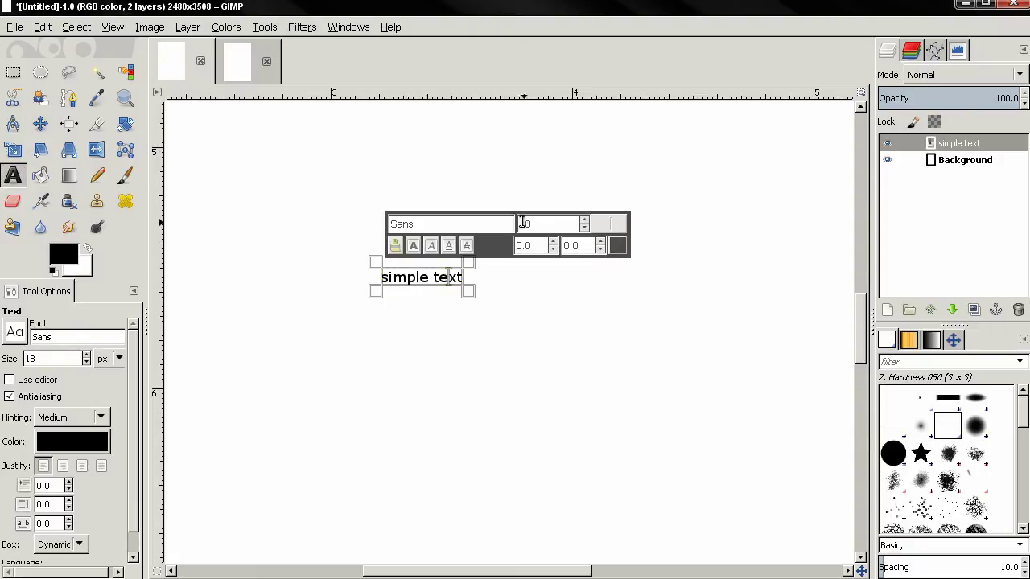
Step: Add a 'simple text' text layer to the 595 × 842 canvas
{"action": "left_click", "coordinate": [245, 70]}
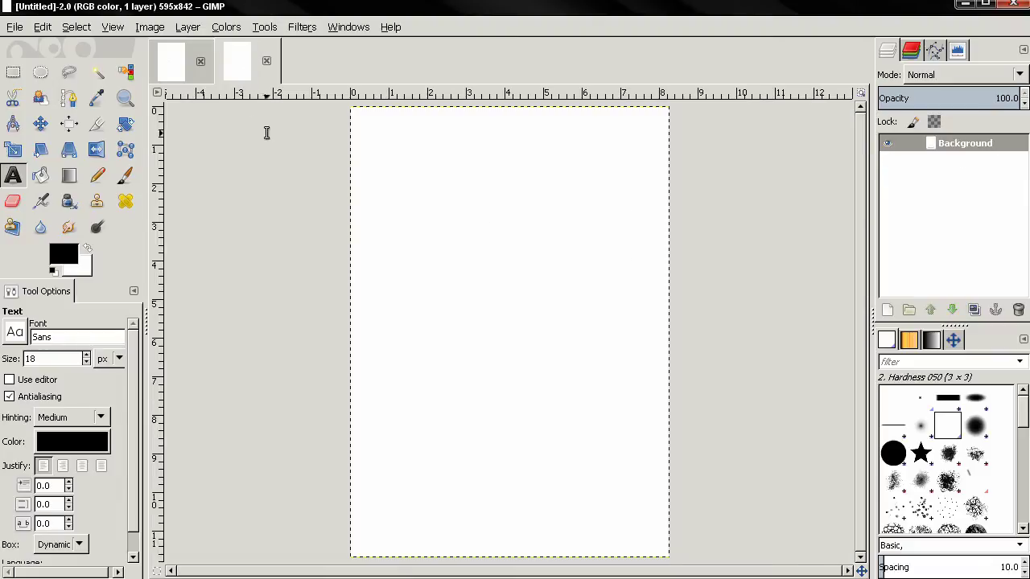
{"action": "left_click", "coordinate": [492, 299]}
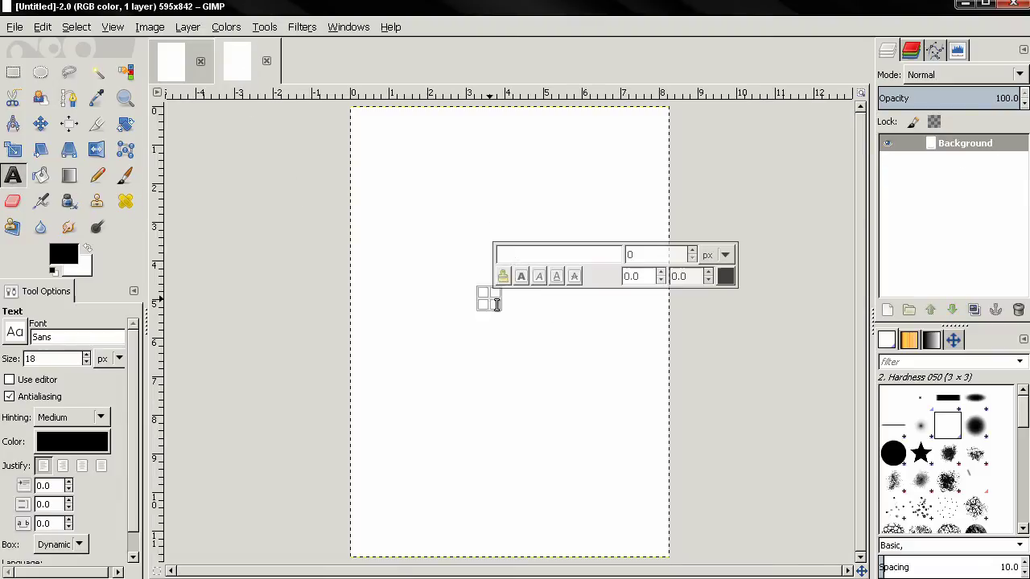
{"action": "type", "text": "simple text"}
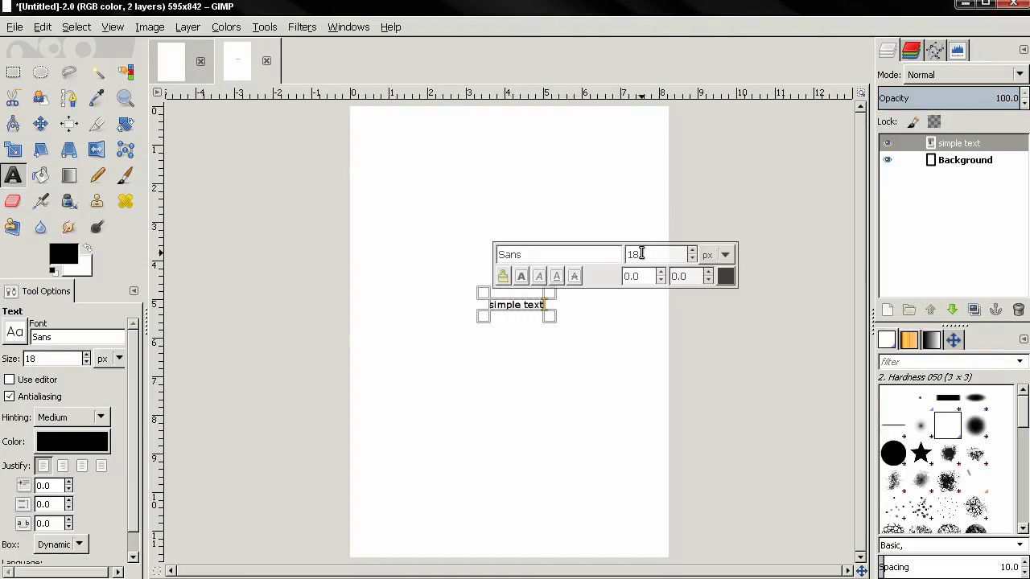
{"action": "left_click", "coordinate": [40, 123]}
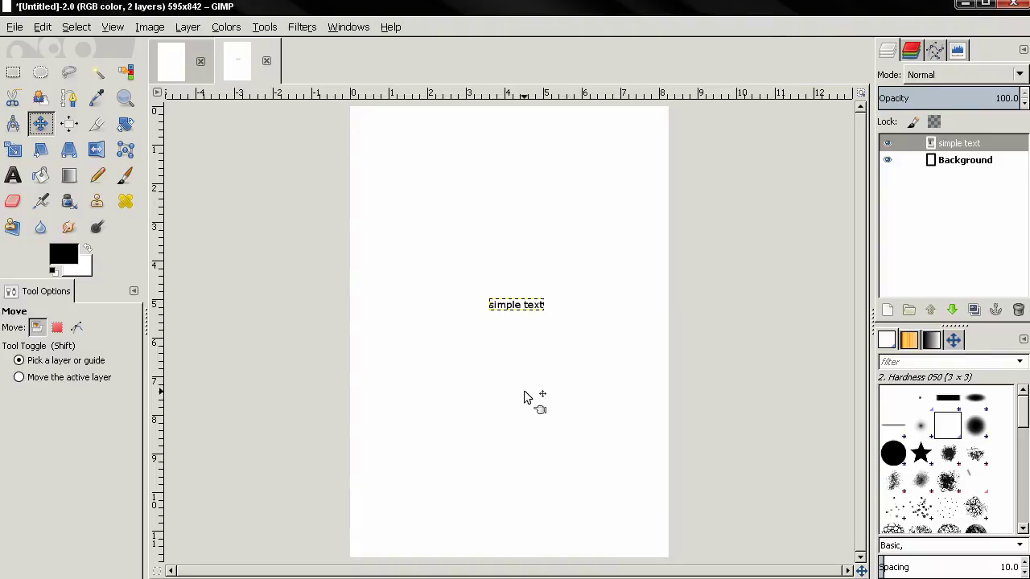
Step: Change that text's size to 4 px
{"action": "key", "text": "t"}
{"action": "triple_click", "coordinate": [519, 304]}
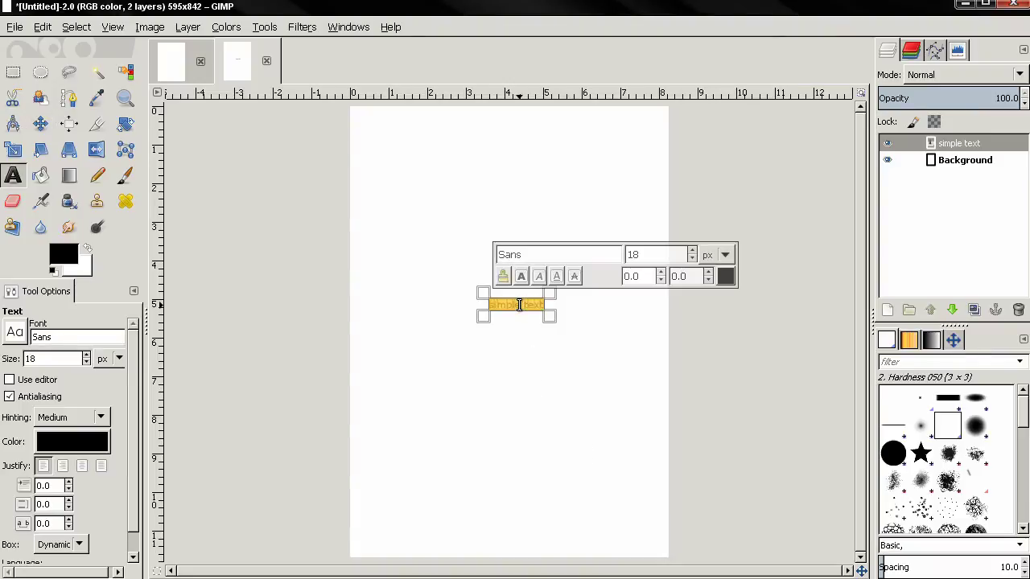
{"action": "double_click", "coordinate": [643, 254]}
{"action": "type", "text": "4"}
{"action": "left_click", "coordinate": [40, 123]}
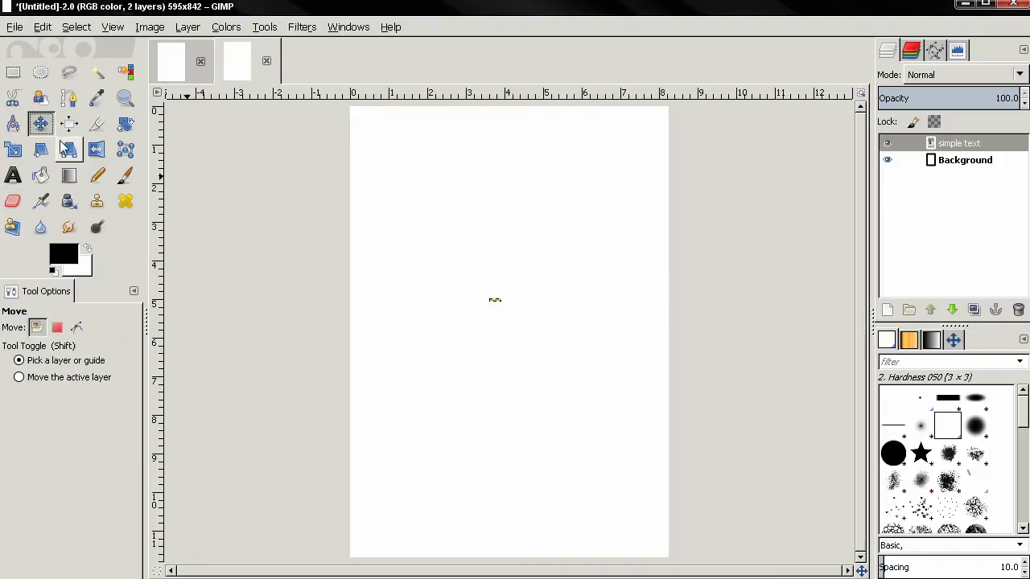
{"action": "scroll", "coordinate": [510, 308], "scroll_direction": "up", "scroll_amount": 4}
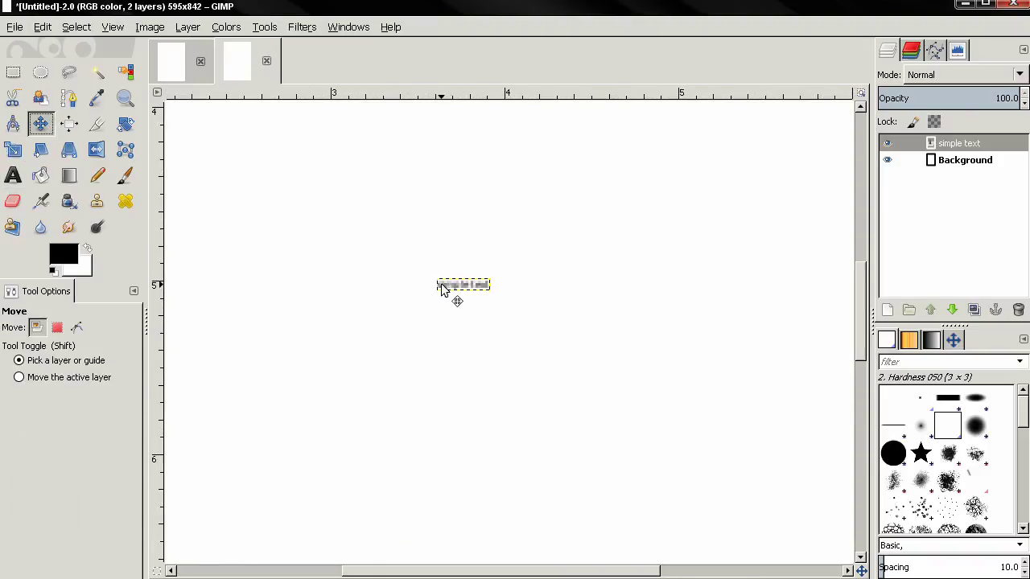
{"action": "scroll", "coordinate": [441, 289], "scroll_direction": "up", "scroll_amount": 5}
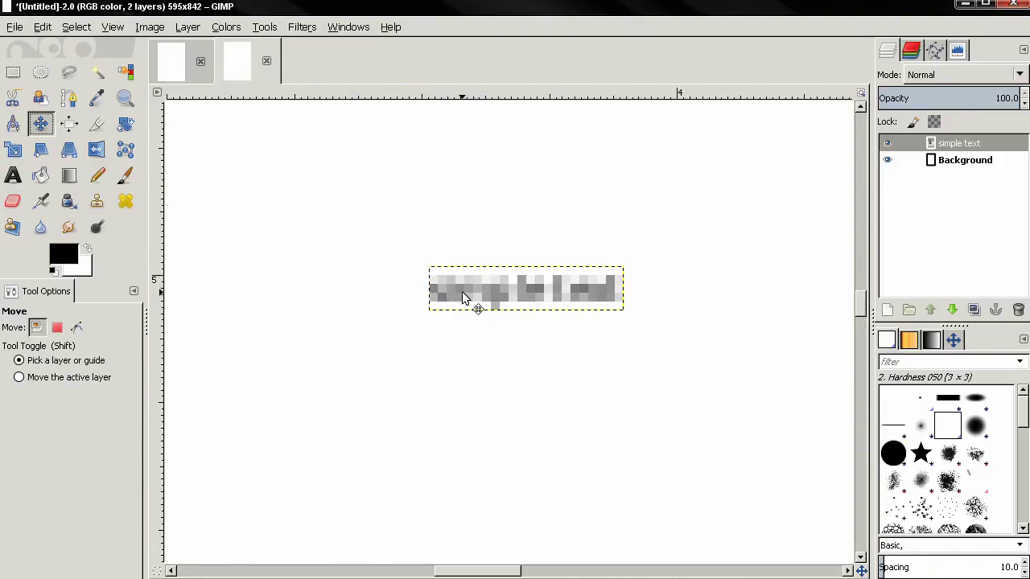
{"action": "scroll", "coordinate": [593, 300], "scroll_direction": "down", "scroll_amount": 9}
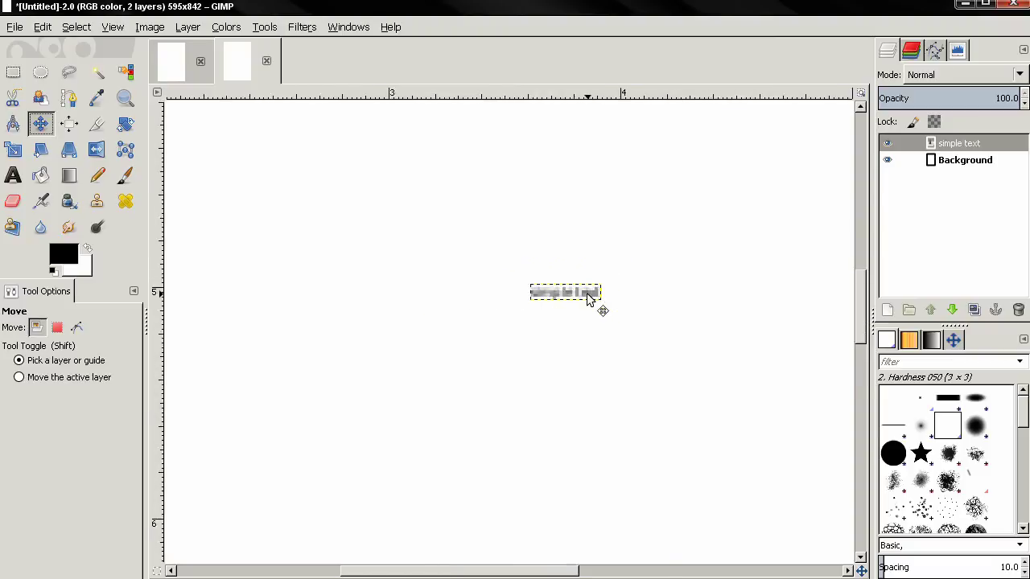
{"action": "scroll", "coordinate": [587, 300], "scroll_direction": "down", "scroll_amount": 1}
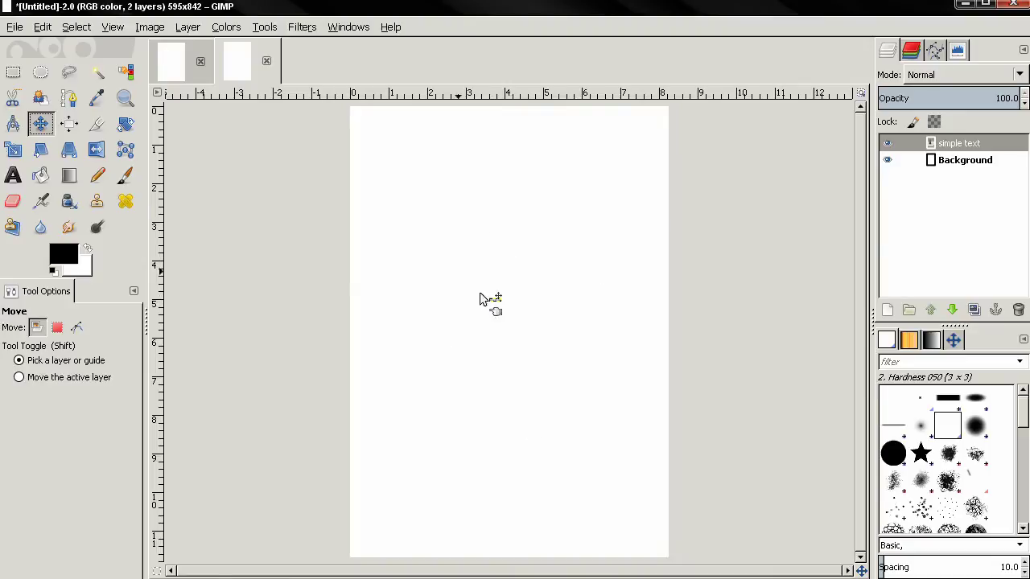
Step: Return to the 2480 × 3508 image and center the view around 'simple text'
{"action": "left_click", "coordinate": [187, 76]}
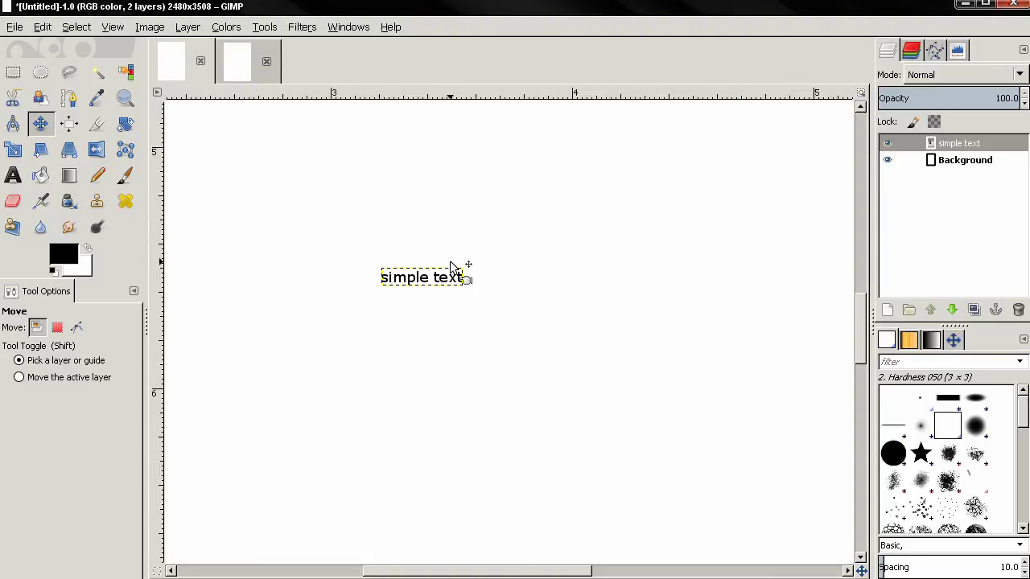
{"action": "scroll", "coordinate": [455, 267], "scroll_direction": "down", "scroll_amount": 3}
{"action": "scroll", "coordinate": [507, 271], "scroll_direction": "down", "scroll_amount": 1}
{"action": "scroll", "coordinate": [487, 263], "scroll_direction": "up", "scroll_amount": 4}
{"action": "left_click_drag", "start_coordinate": [444, 276], "coordinate": [495, 255]}
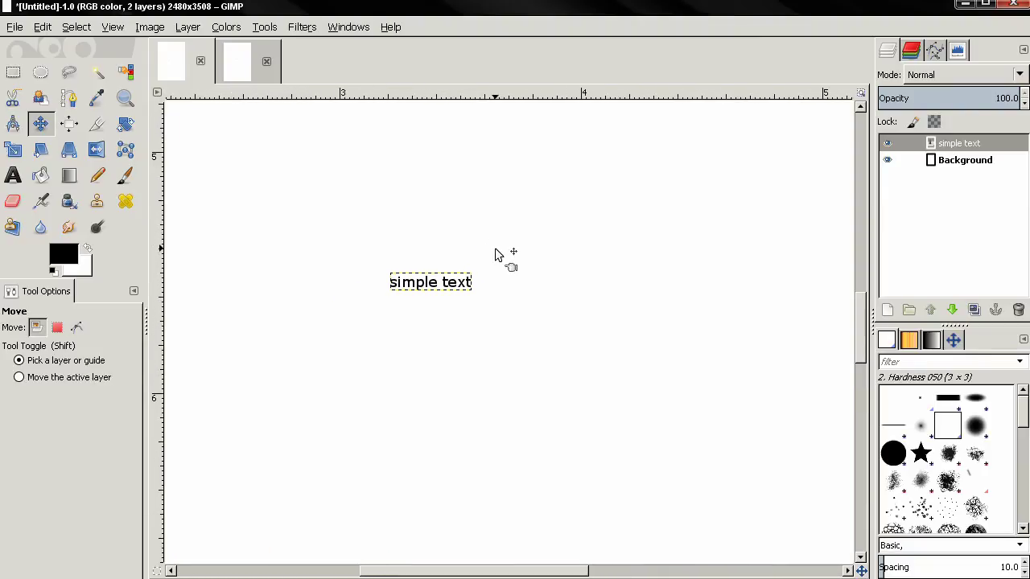
Step: Make Background the active layer and choose the '2. Star' brush
{"action": "left_click", "coordinate": [939, 161]}
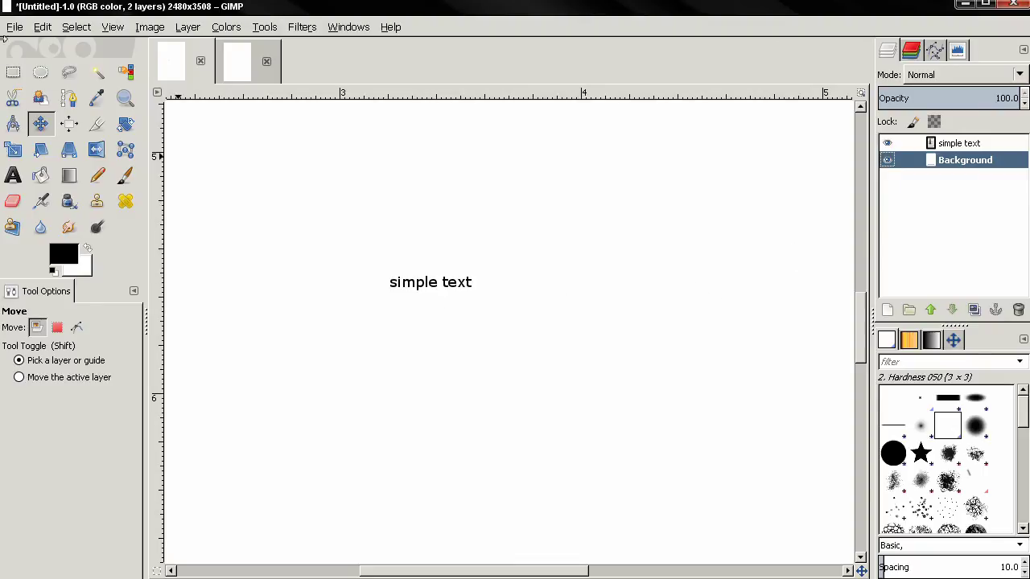
{"action": "left_click", "coordinate": [15, 26]}
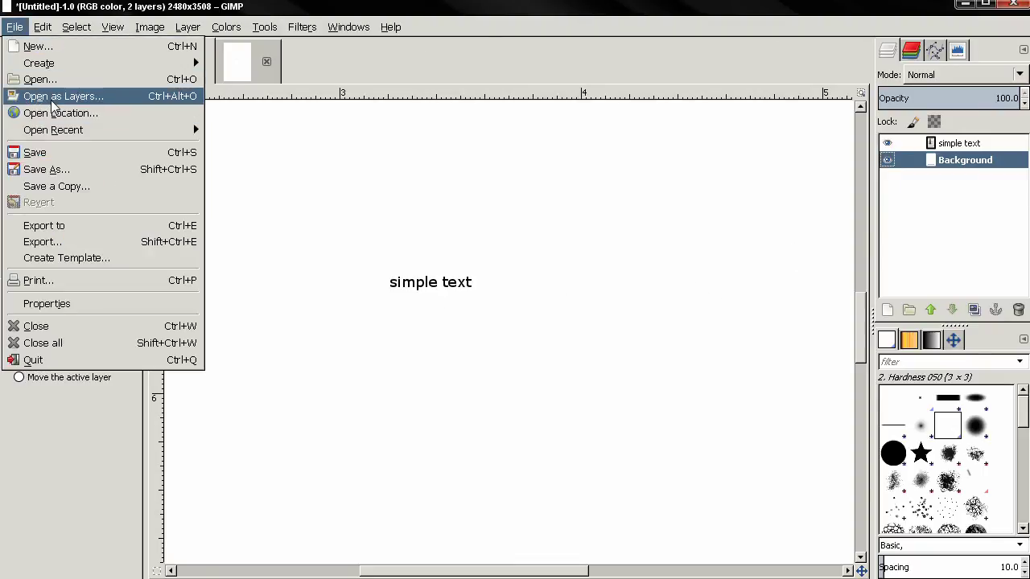
{"action": "left_click", "coordinate": [430, 168]}
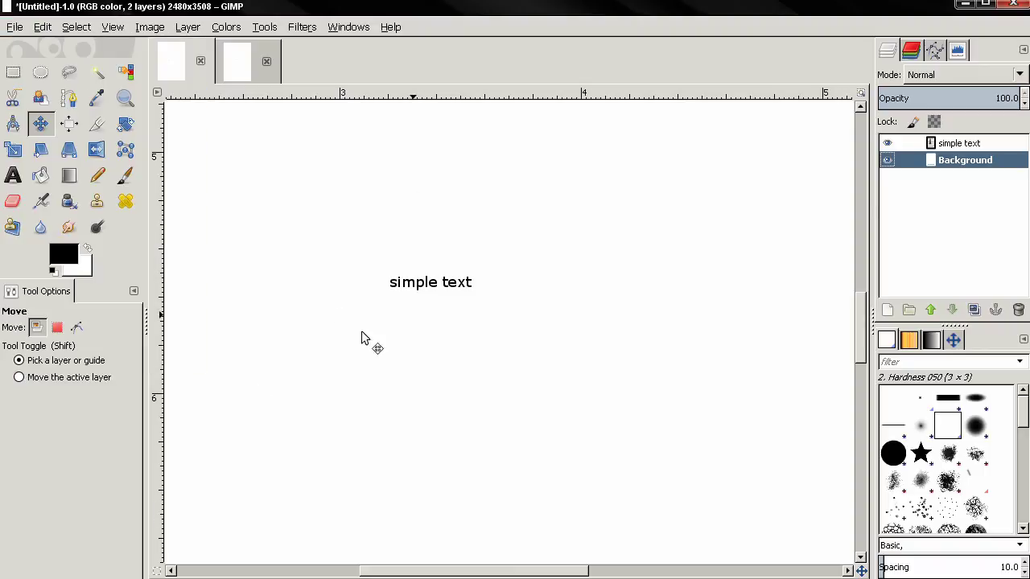
{"action": "left_click", "coordinate": [921, 454]}
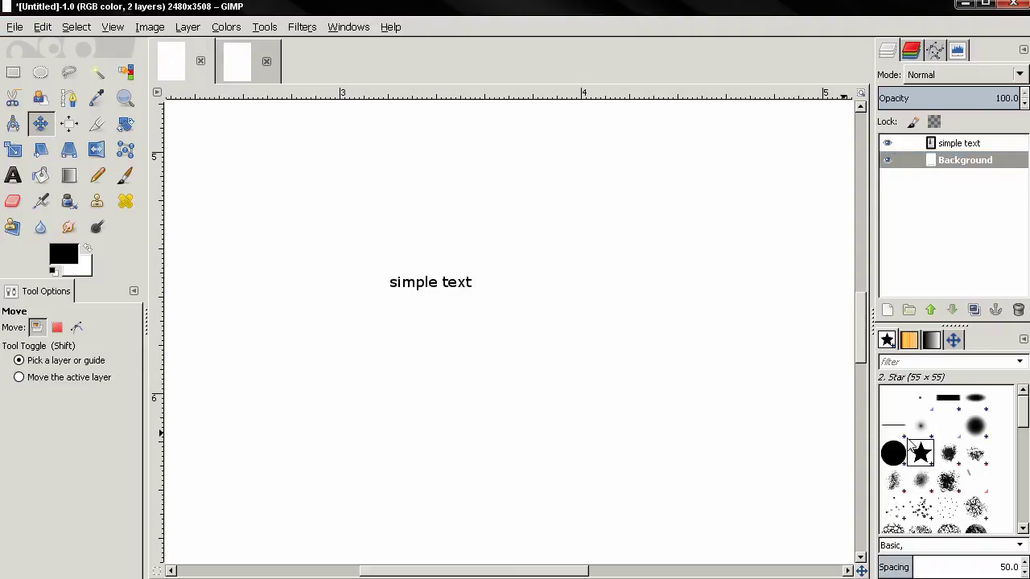
Step: Paint a black Star-brush stroke on Background just right of 'simple text'
{"action": "left_click", "coordinate": [126, 175]}
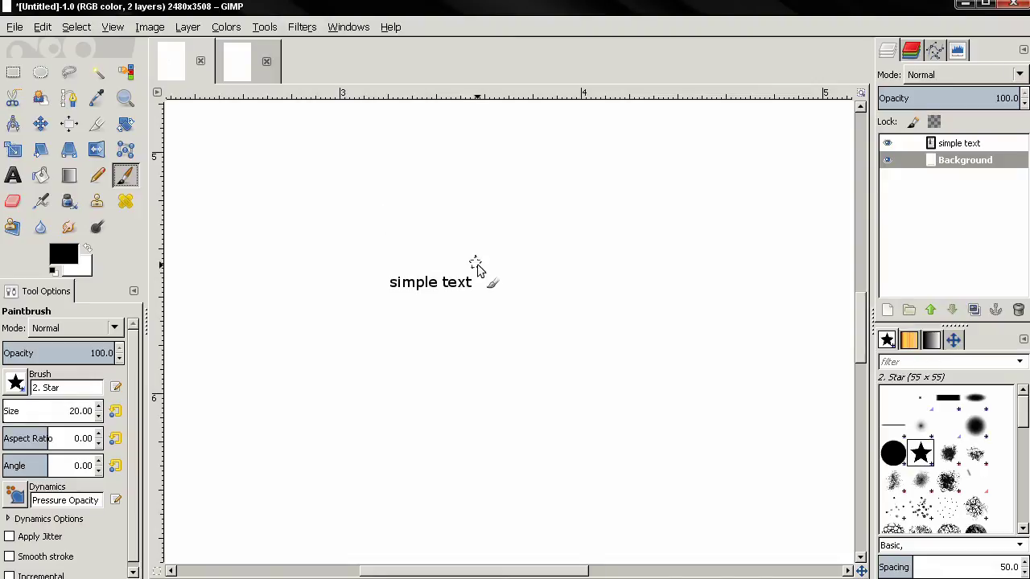
{"action": "mouse_move", "coordinate": [488, 282]}
{"action": "left_mouse_down"}
{"action": "mouse_move", "coordinate": [489, 296]}
{"action": "mouse_move", "coordinate": [502, 293]}
{"action": "mouse_move", "coordinate": [490, 295]}
{"action": "mouse_move", "coordinate": [502, 311]}
{"action": "mouse_move", "coordinate": [512, 281]}
{"action": "mouse_move", "coordinate": [509, 299]}
{"action": "mouse_move", "coordinate": [488, 274]}
{"action": "mouse_move", "coordinate": [492, 296]}
{"action": "mouse_move", "coordinate": [513, 304]}
{"action": "mouse_move", "coordinate": [490, 275]}
{"action": "mouse_move", "coordinate": [512, 306]}
{"action": "mouse_move", "coordinate": [515, 296]}
{"action": "mouse_move", "coordinate": [484, 270]}
{"action": "mouse_move", "coordinate": [493, 289]}
{"action": "mouse_move", "coordinate": [481, 300]}
{"action": "mouse_move", "coordinate": [486, 269]}
{"action": "mouse_move", "coordinate": [492, 280]}
{"action": "left_mouse_up"}
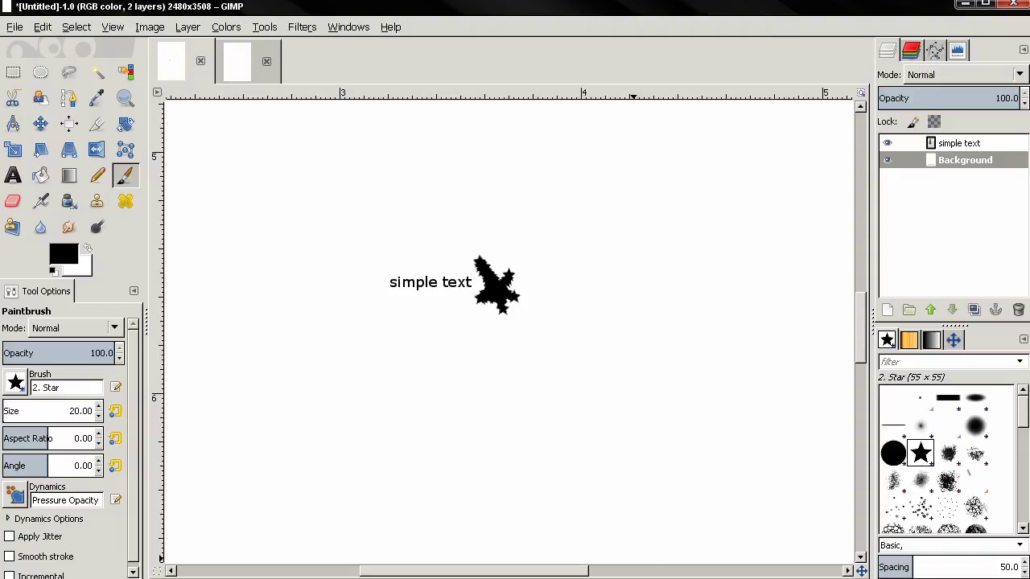
{"action": "left_click_drag", "start_coordinate": [635, 578], "coordinate": [635, 576]}
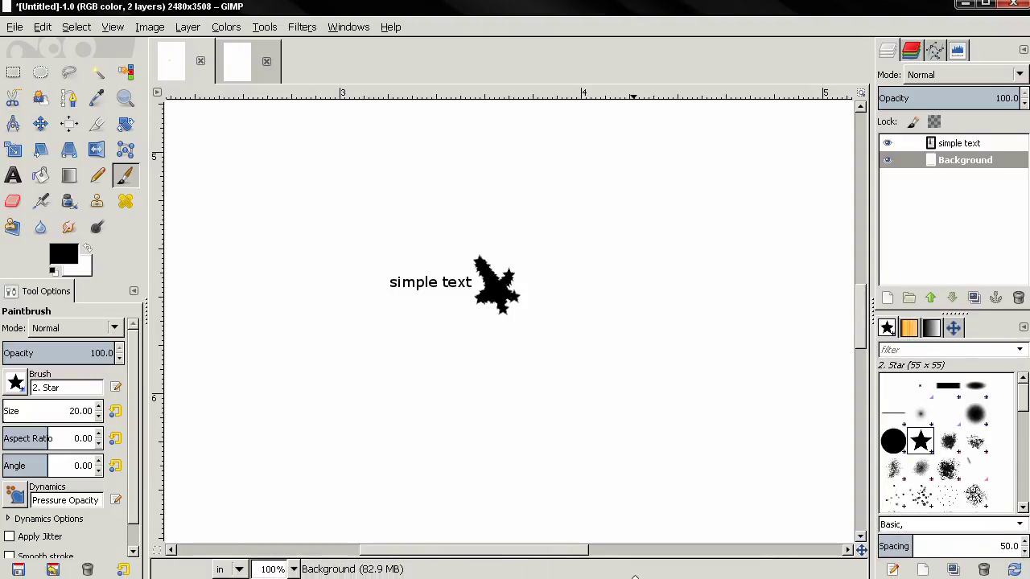